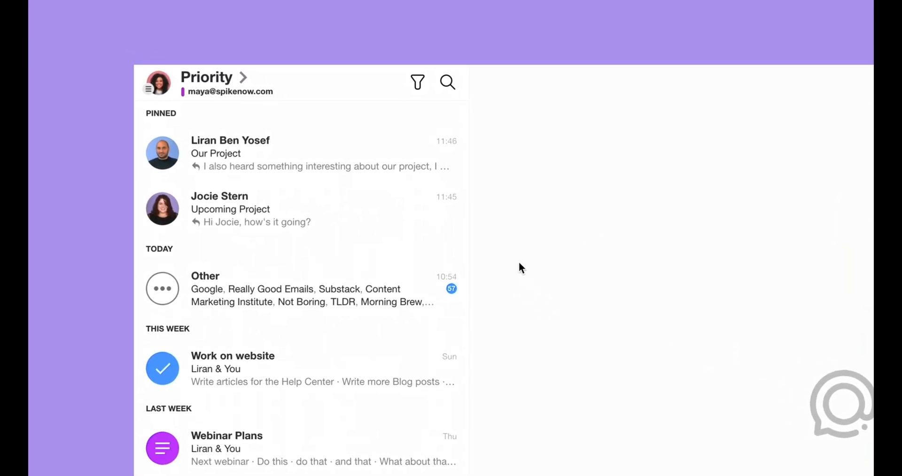
Switch between the Priority inbox and the Other feed, ending on Other's bundled senders
click(202, 79)
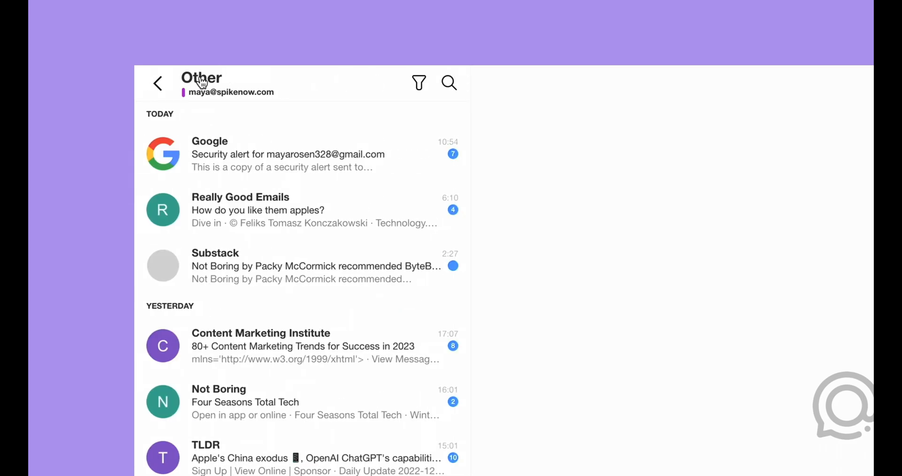
click(202, 81)
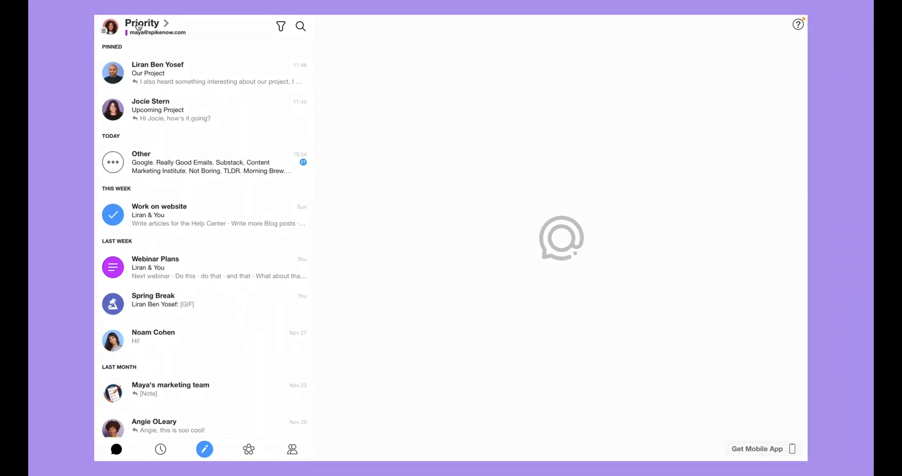
click(138, 27)
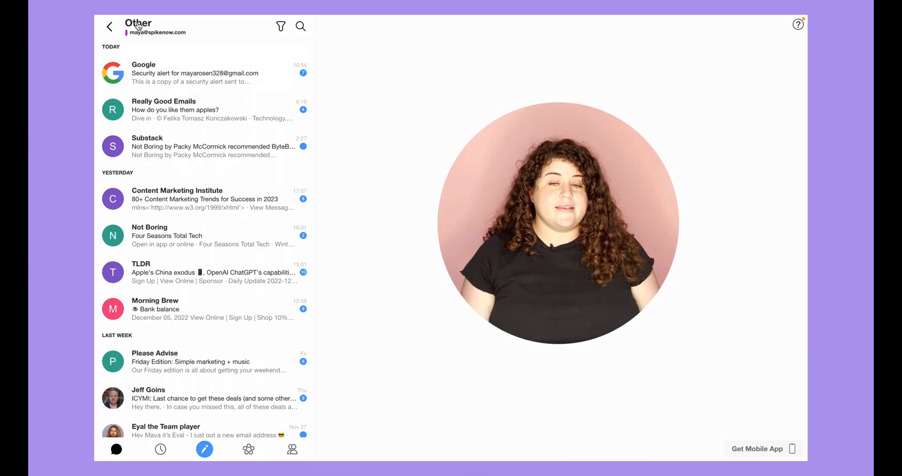
scroll(168, 183, down, 3)
scroll(168, 183, down, 2)
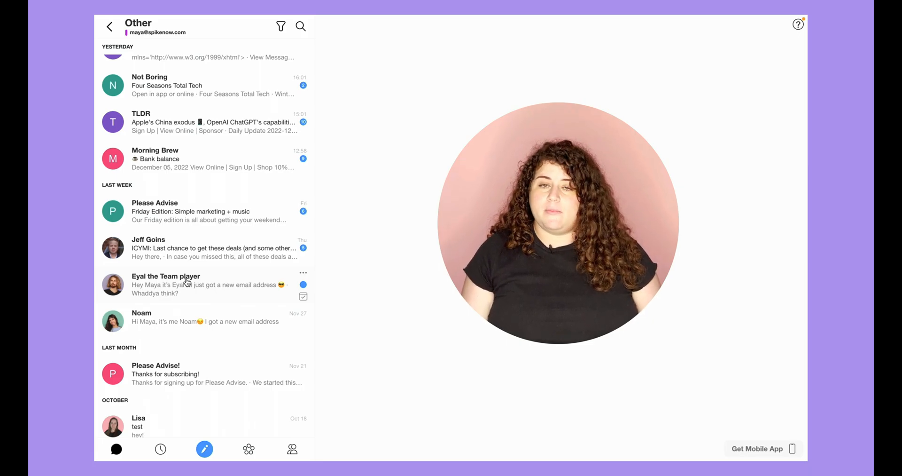
mouse_move(211, 398)
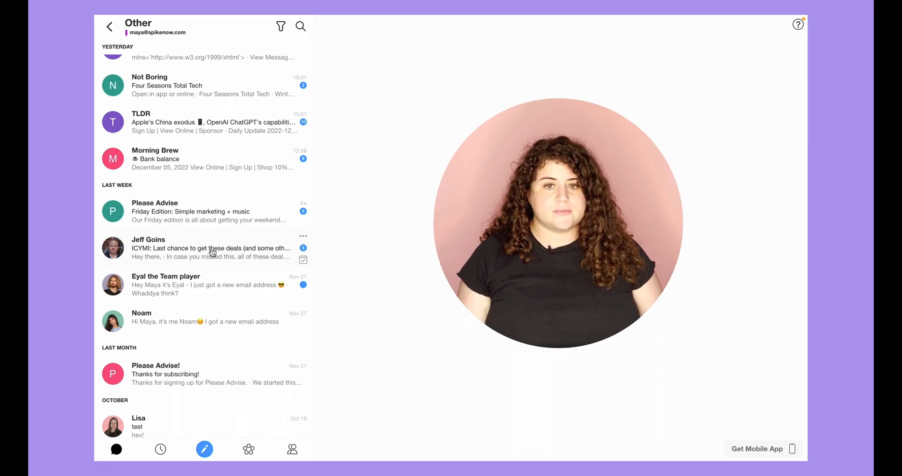
scroll(211, 252, up, 5)
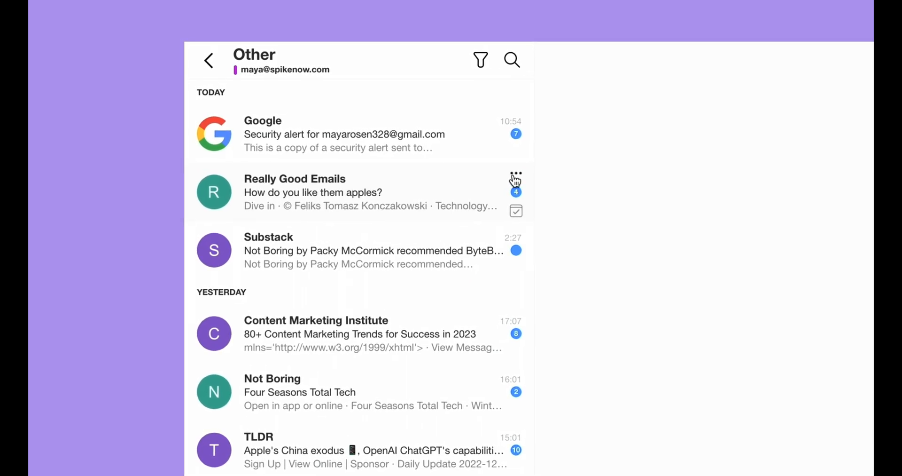
Mark the Really Good Emails conversation as Priority from its row actions
click(515, 178)
click(543, 316)
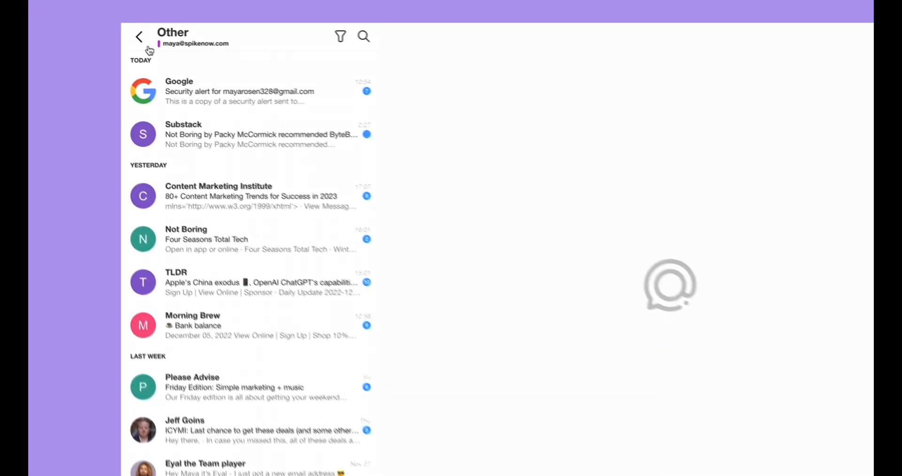
Back in Priority, show the Really Good Emails row's actions, including Move to Other
click(139, 36)
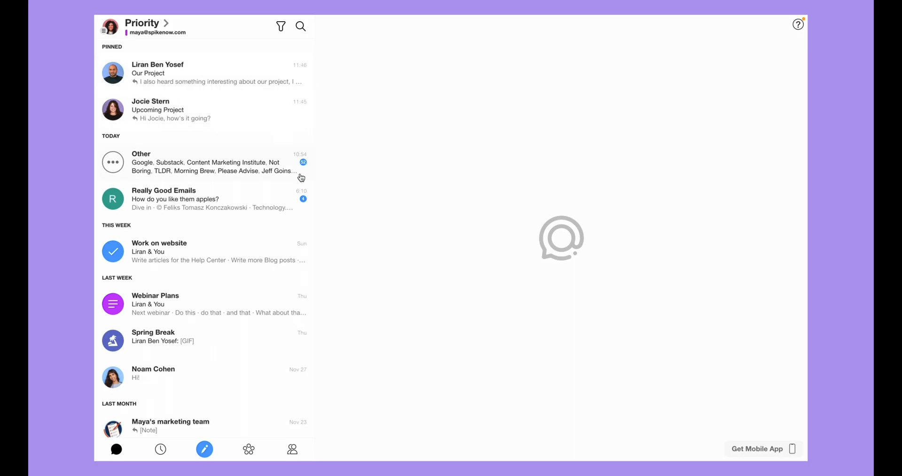
click(303, 189)
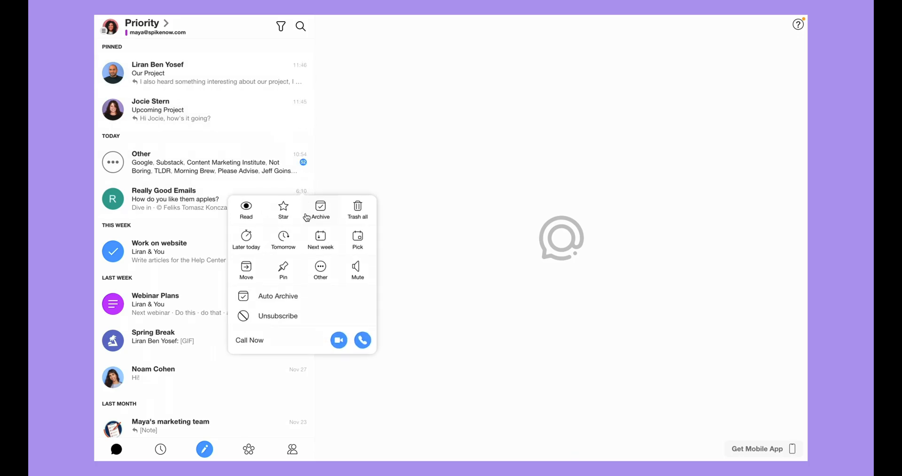